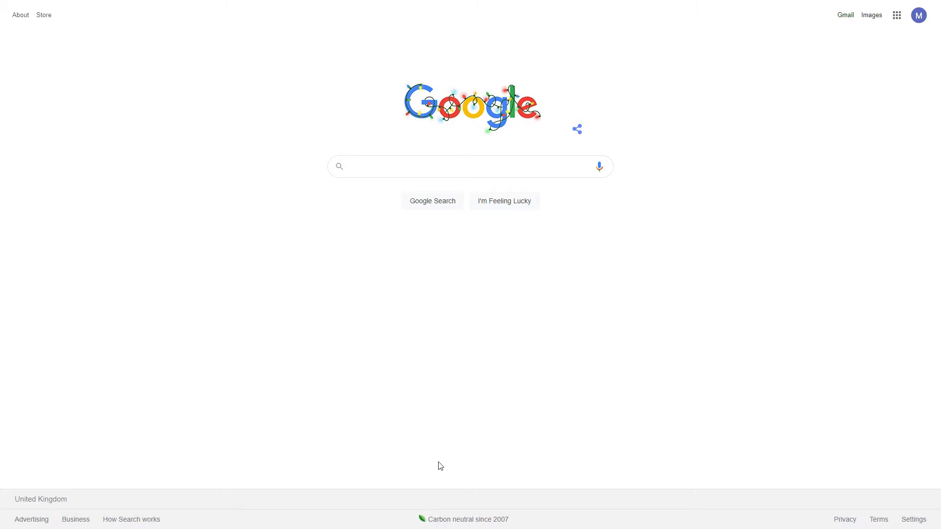
Go to Google Slides from the Google apps grid in Google Search
click(896, 19)
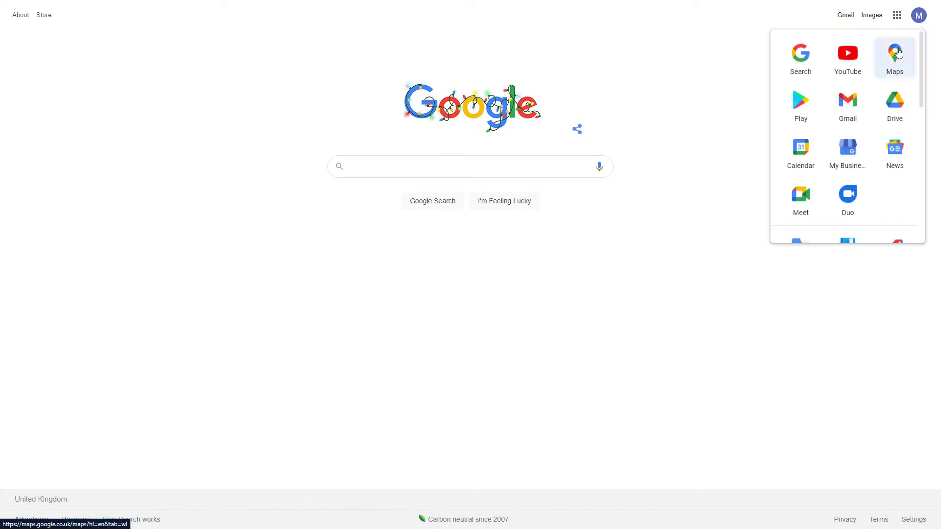
scroll(905, 79, down, 3)
scroll(906, 81, down, 2)
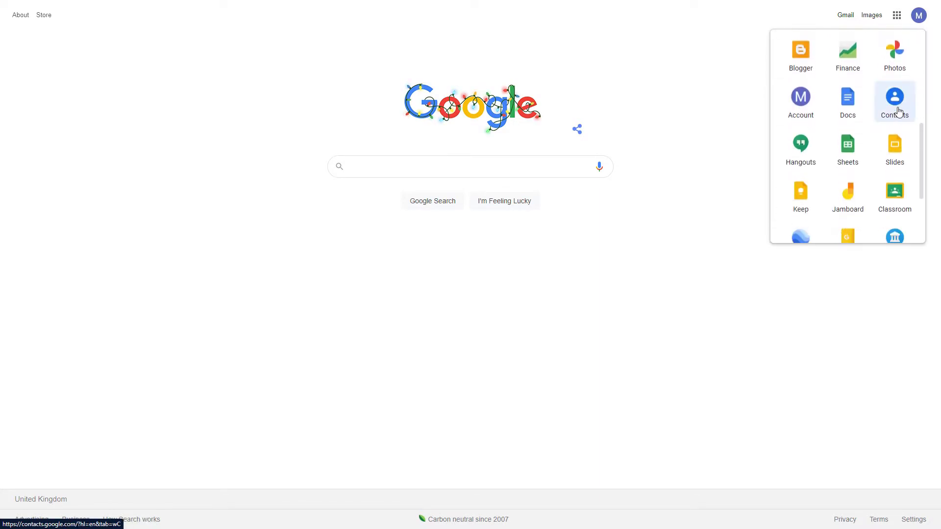
click(894, 146)
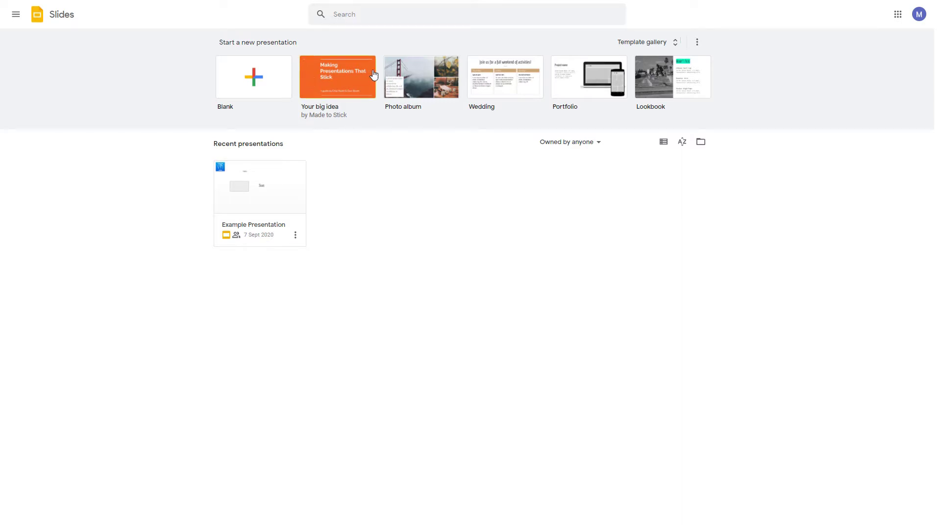
Create a new presentation from the Blank template
click(240, 79)
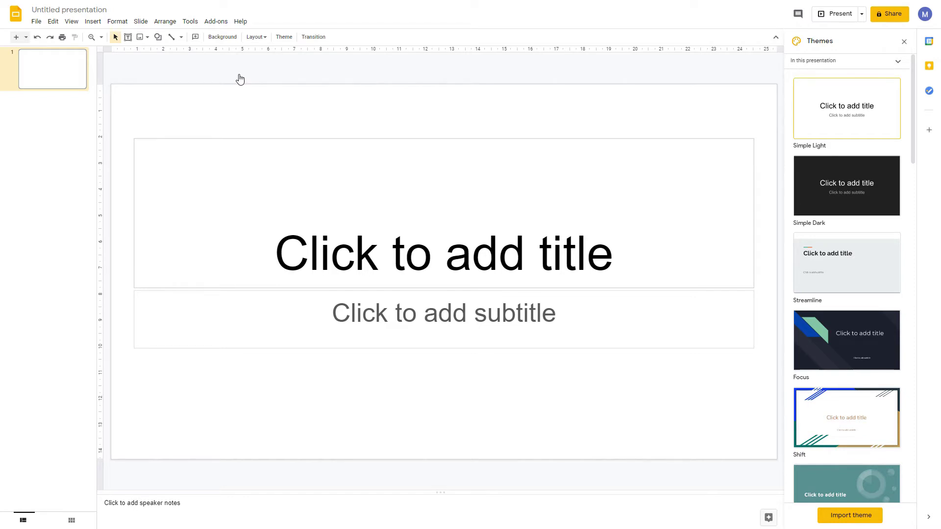
Retitle 'Untitled presentation' as 'My Presentation'
click(97, 9)
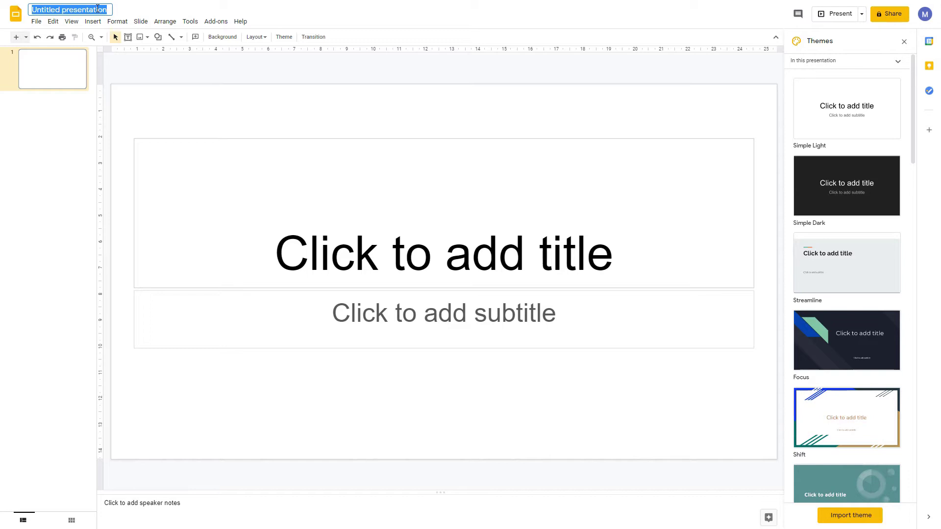
text(My Presentation)
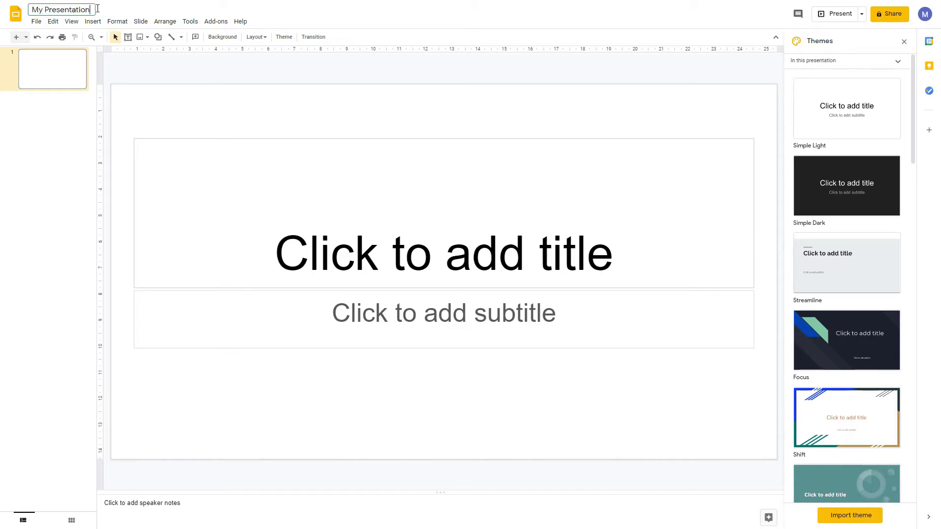
key(Return)
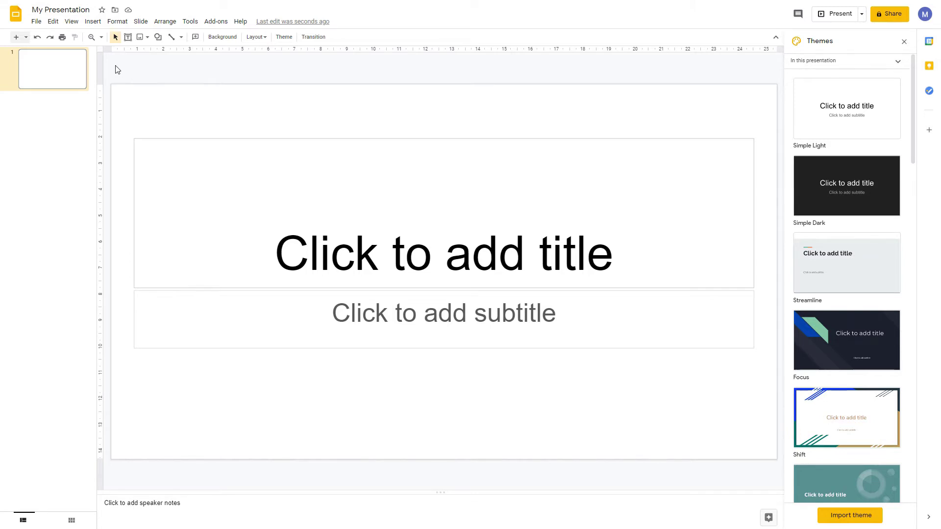
click(36, 22)
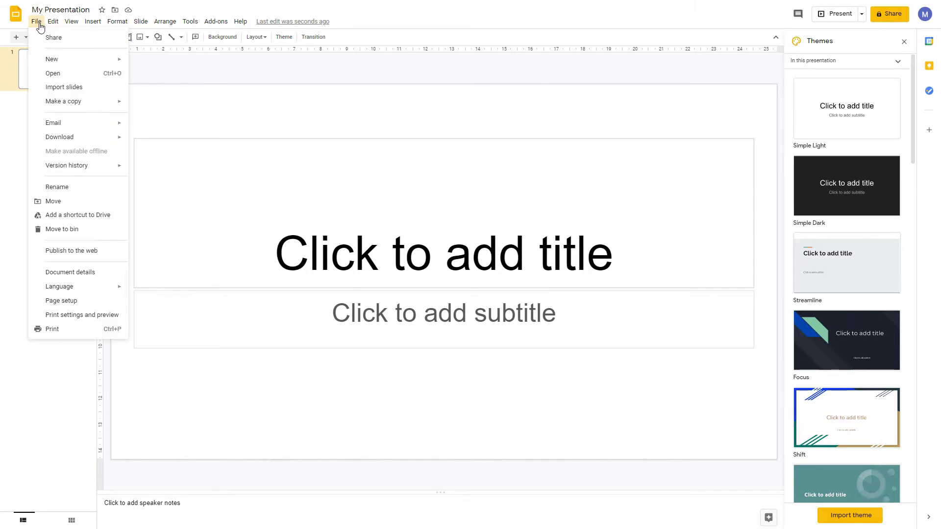
click(87, 88)
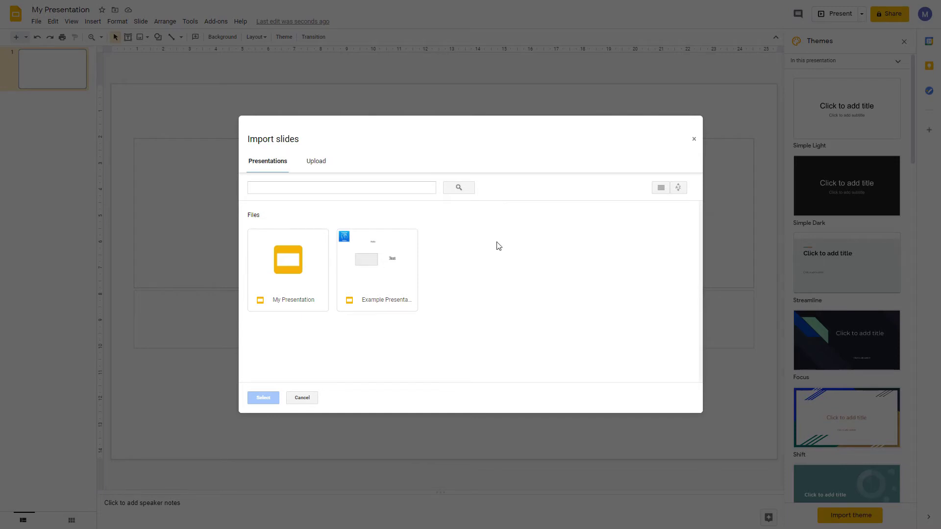
click(318, 163)
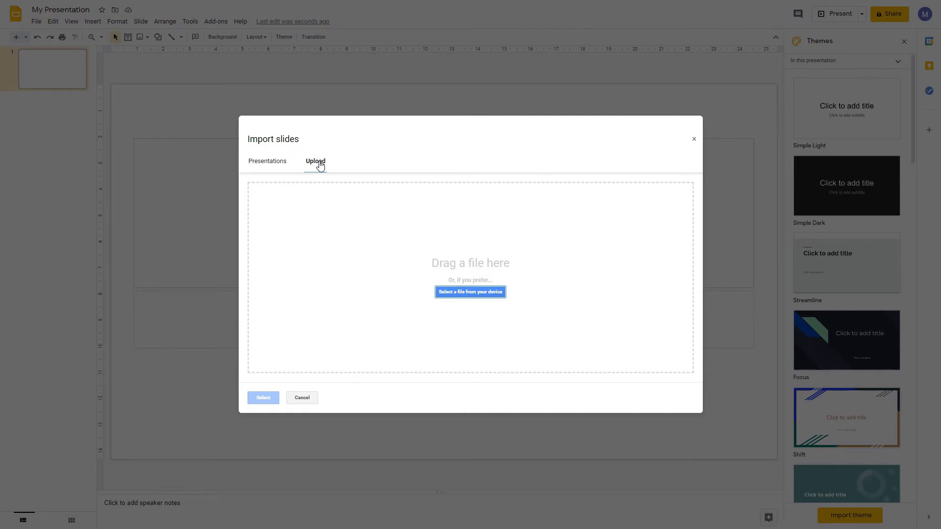
click(694, 139)
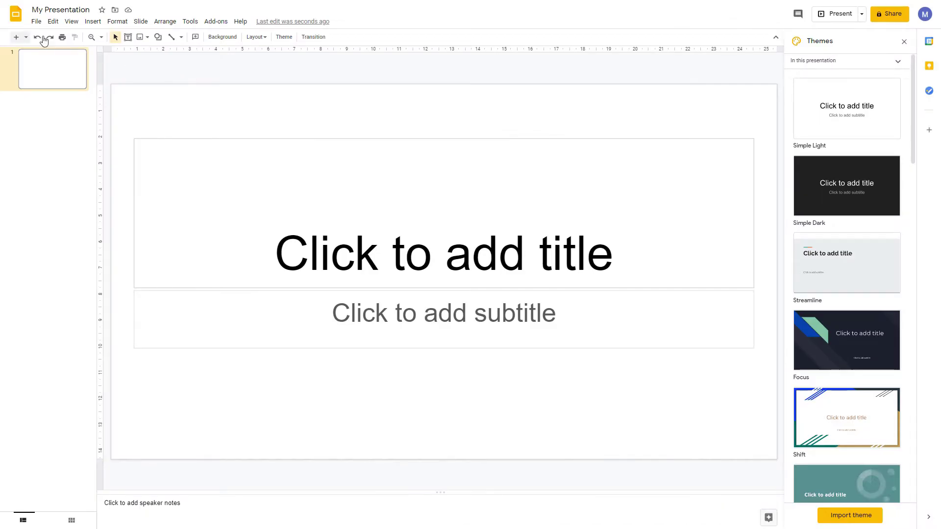
Look through the options in the File menu
click(35, 22)
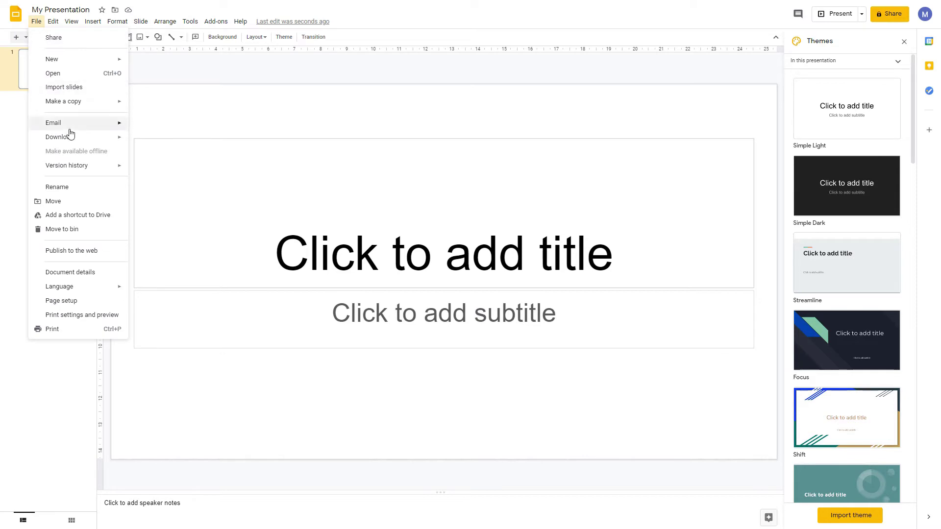
mouse_move(69, 137)
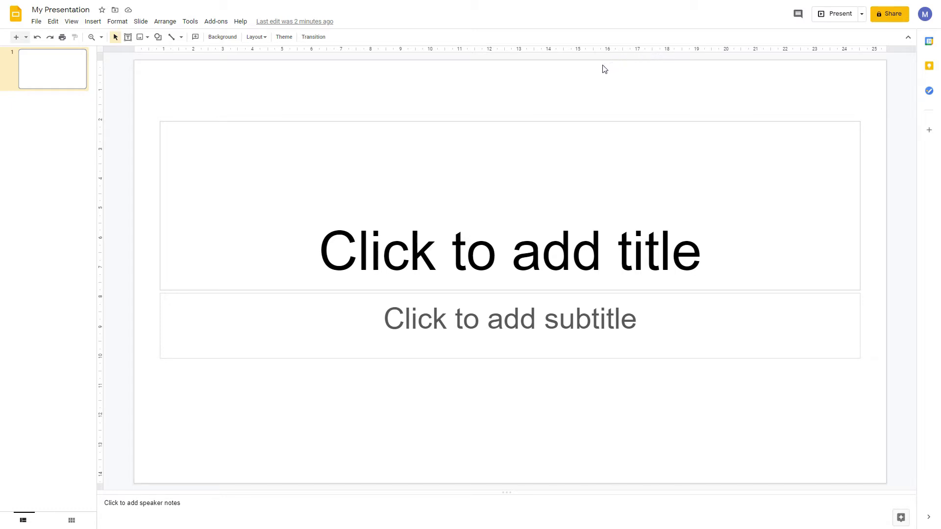
Add a new slide and a Blank-layout slide, then move the blank slide to second position
click(16, 39)
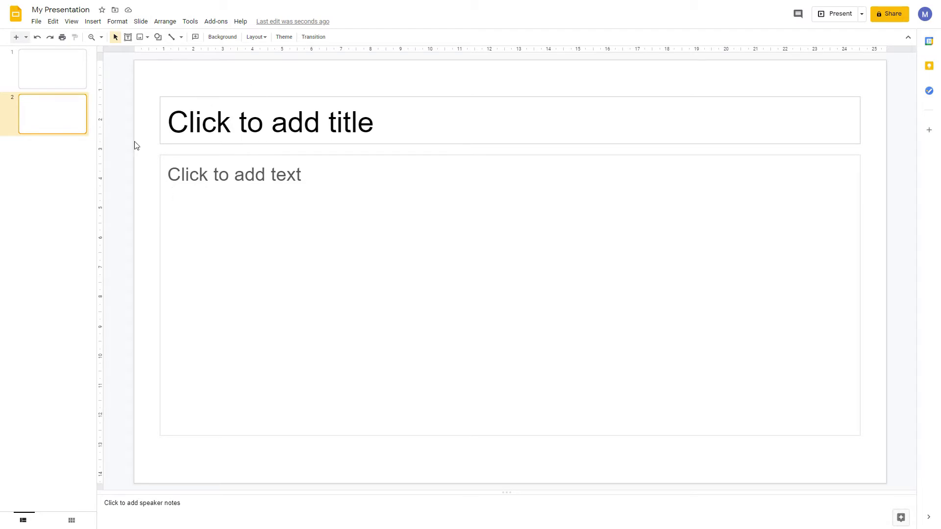
click(26, 37)
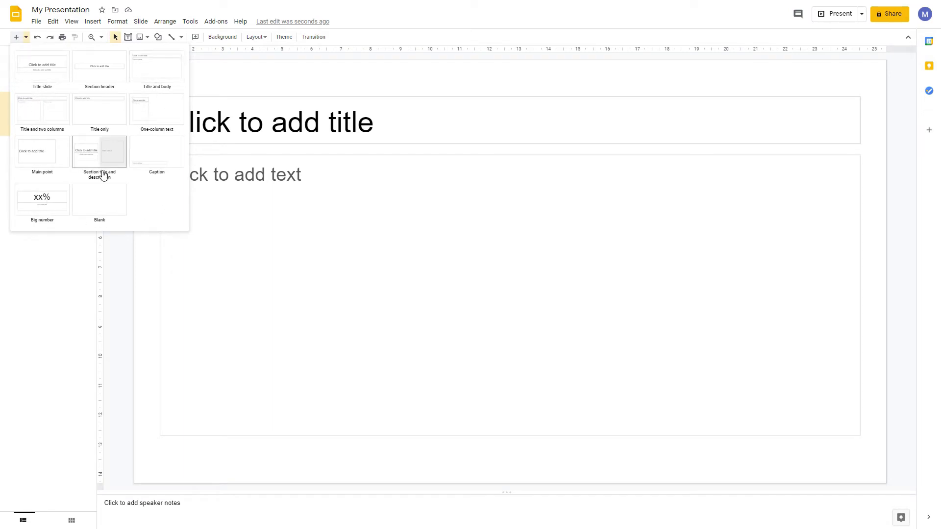
click(105, 202)
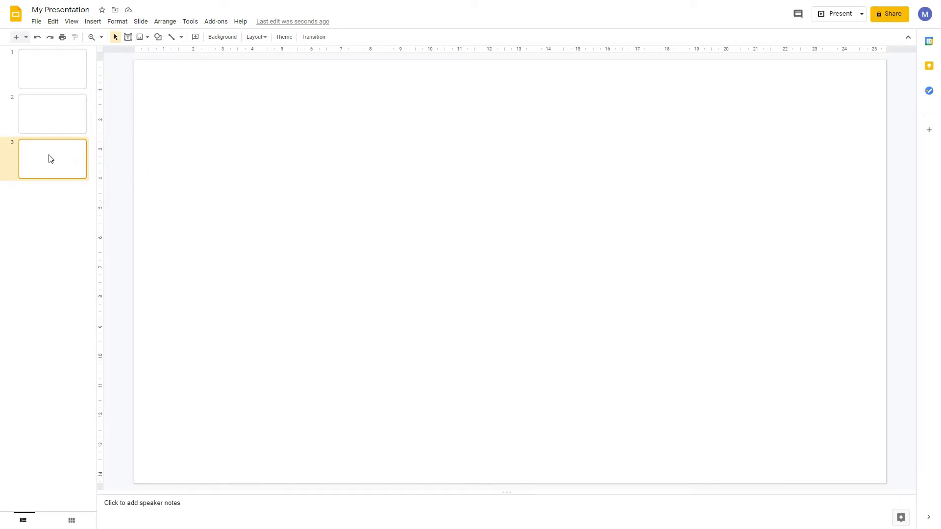
drag(49, 158, 53, 107)
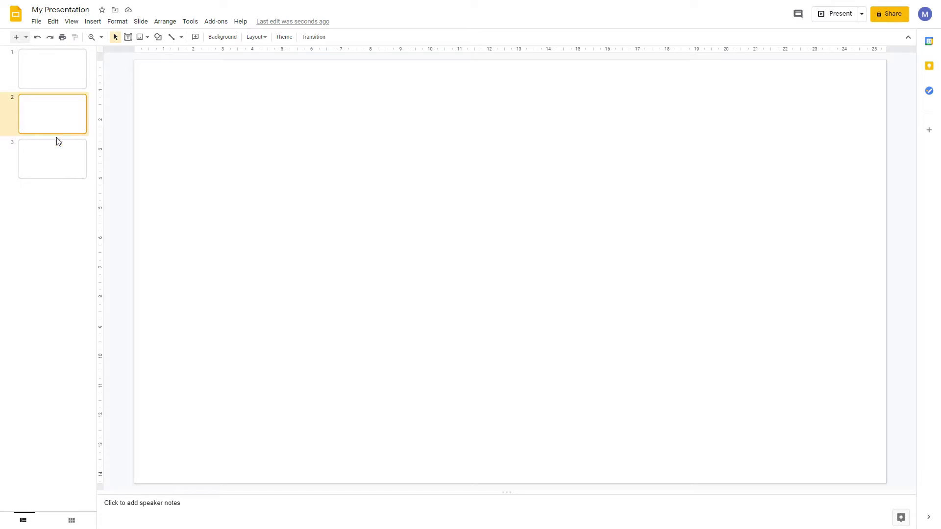
Delete the third slide from the filmstrip using its context menu
click(55, 166)
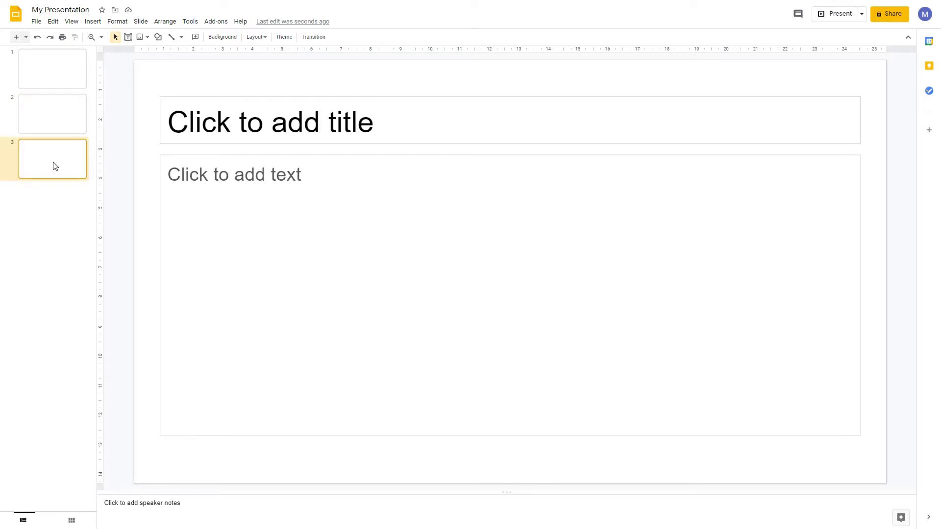
right_click(55, 166)
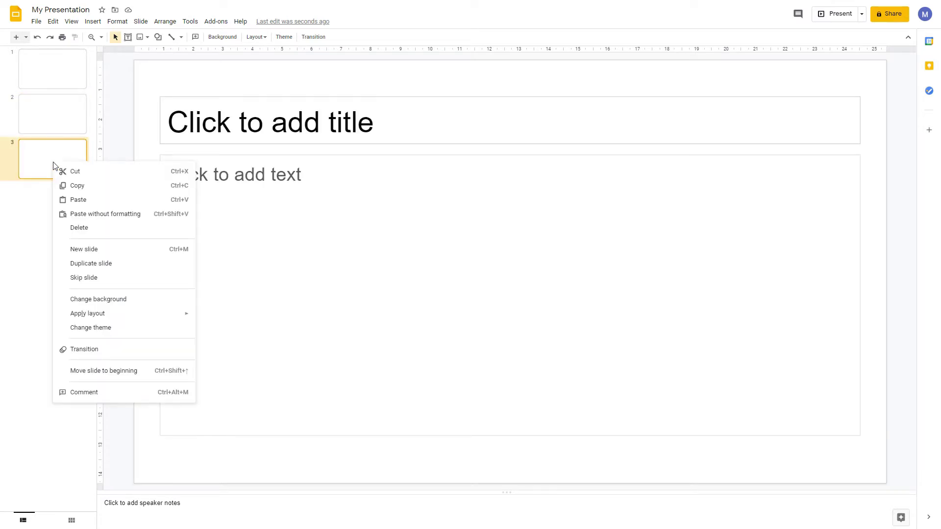
click(79, 228)
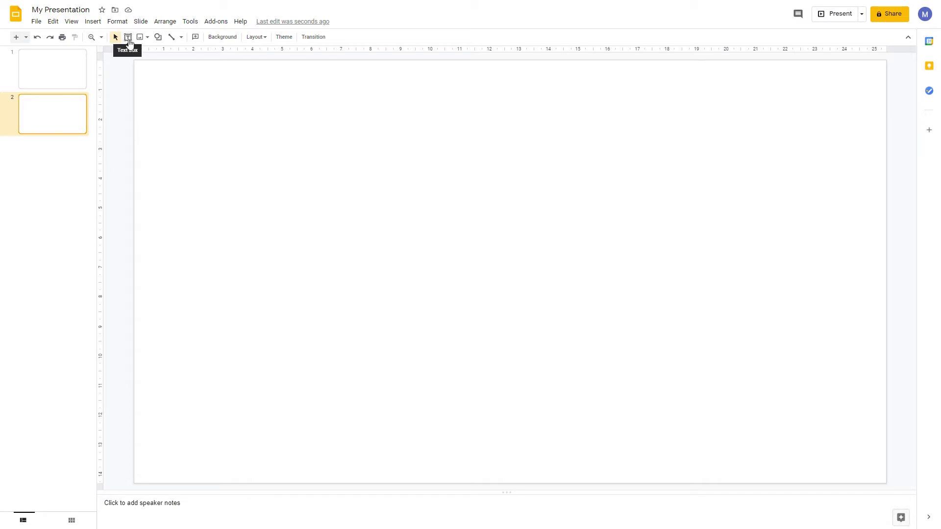
Draw a wide text box across the top of slide 2, type 'My Text' and select it
click(128, 42)
drag(146, 74, 865, 342)
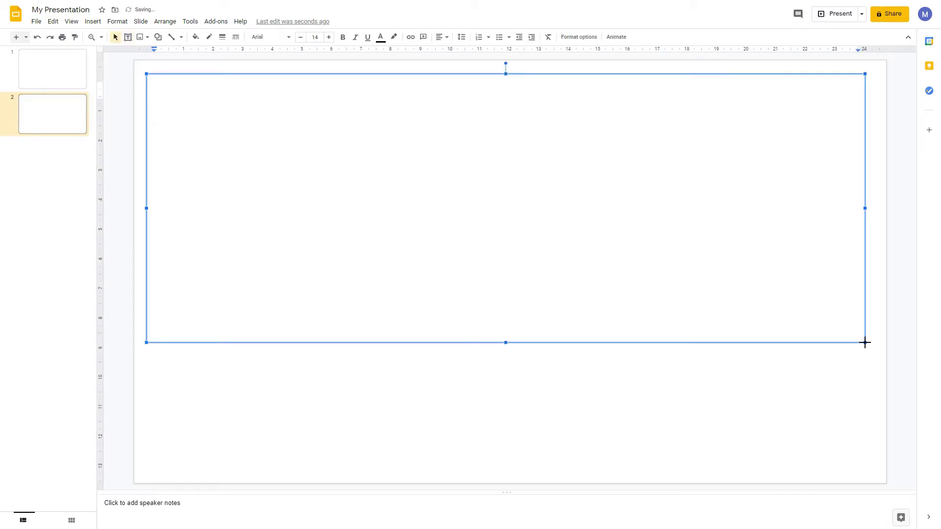
text(My Te)
key(BackSpace)
key(BackSpace)
key(BackSpace)
text(Text)
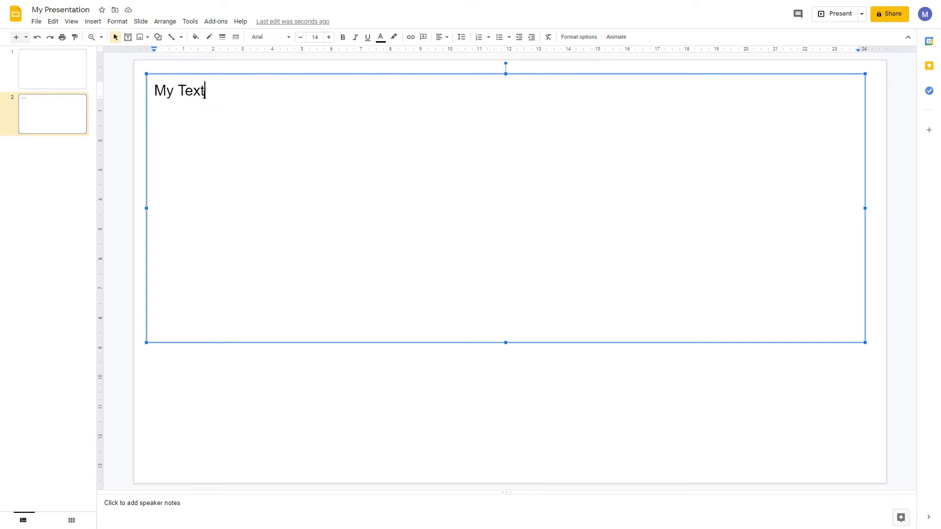
key(ctrl+shift+Left)
key(ctrl+shift+Left)
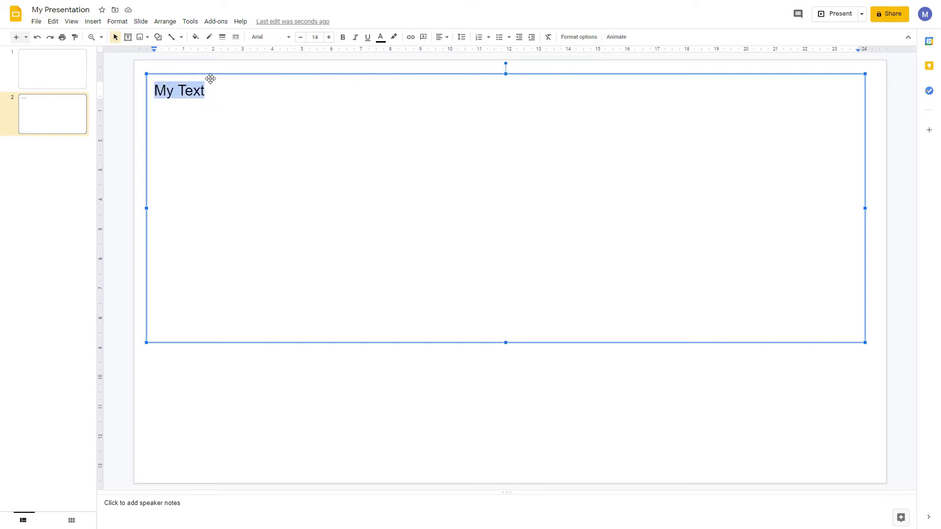
Set 'My Text' to the Impact font at size 16
click(289, 39)
click(286, 90)
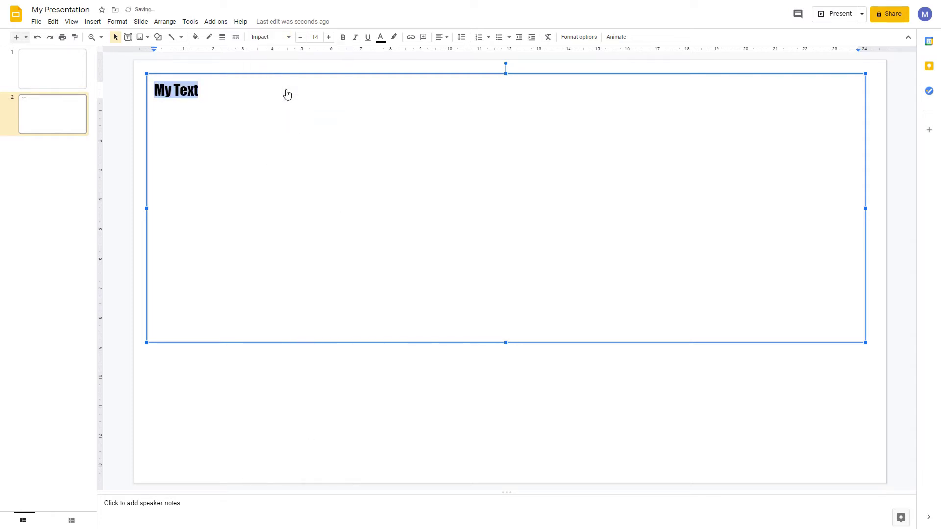
click(330, 38)
click(329, 38)
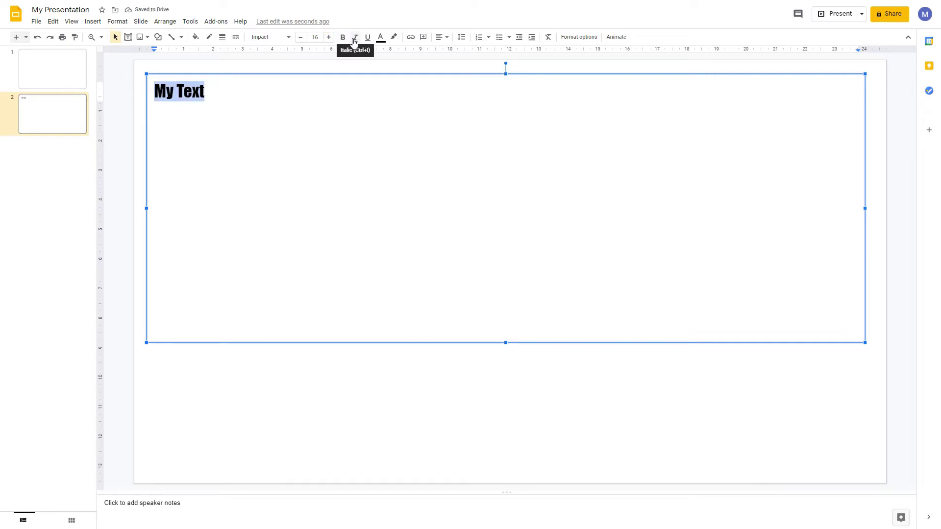
Colour 'My Text' blue and centre-align it in its text box
click(381, 39)
click(441, 65)
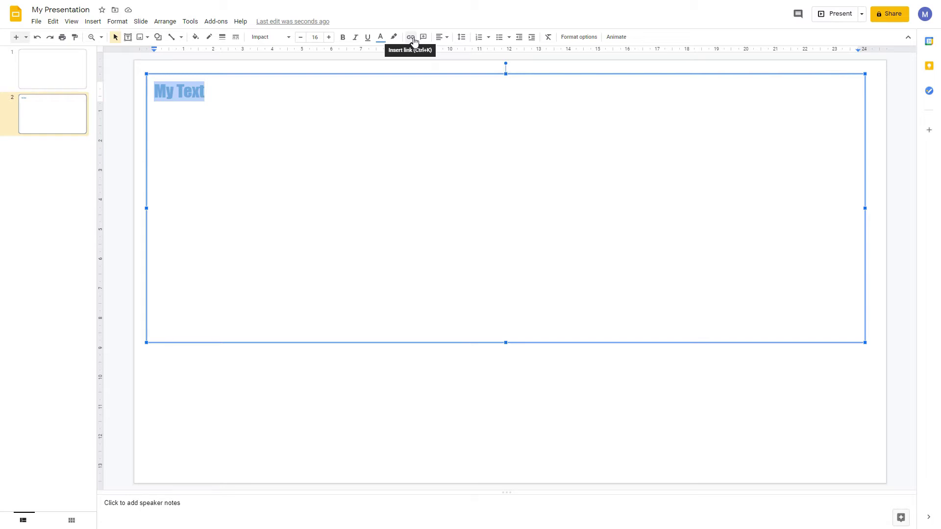
click(445, 41)
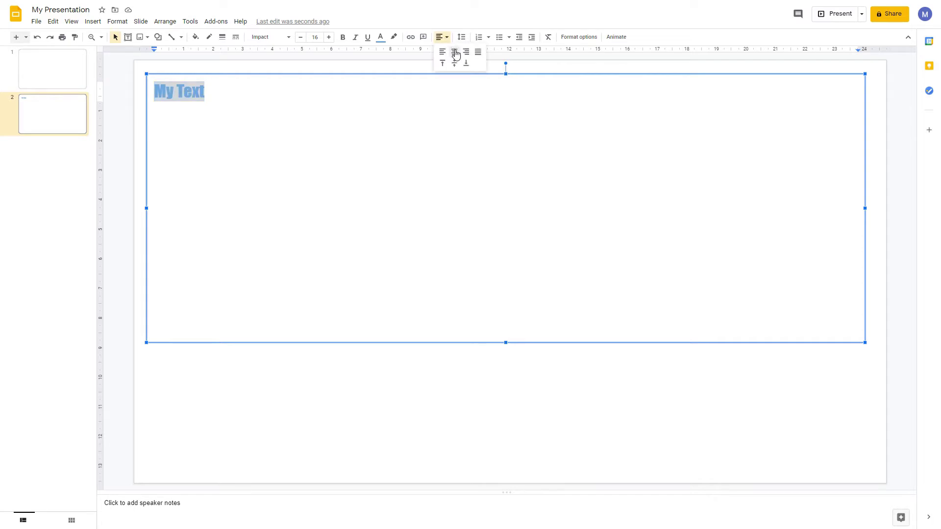
click(455, 53)
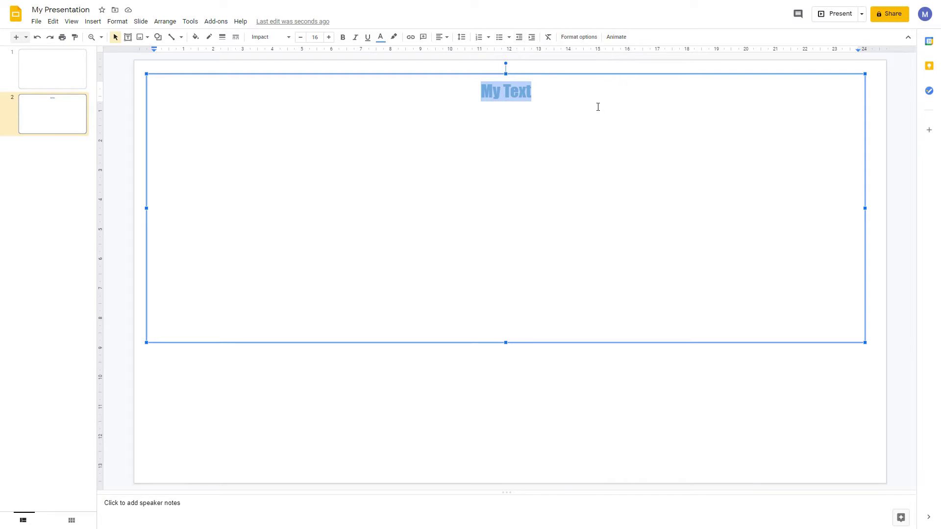
click(539, 397)
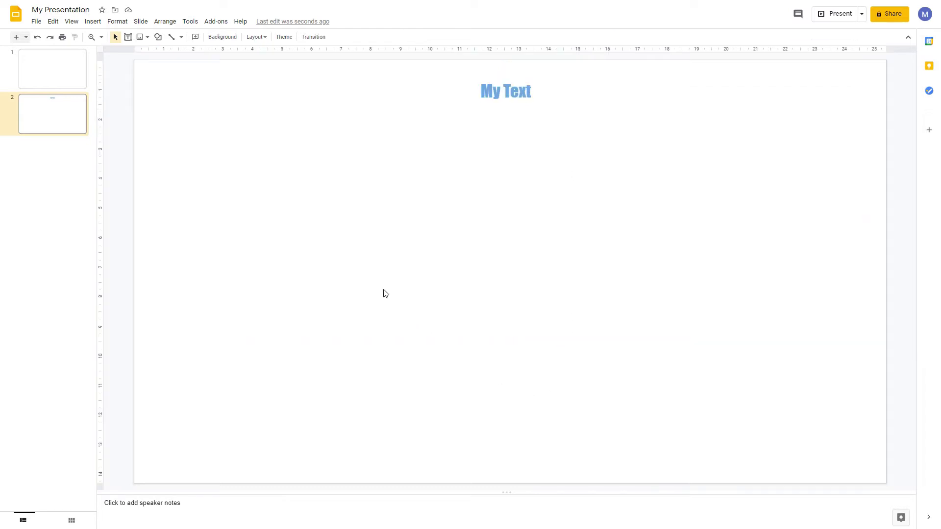
Insert Logo.png from Google Drive onto slide 2
click(140, 39)
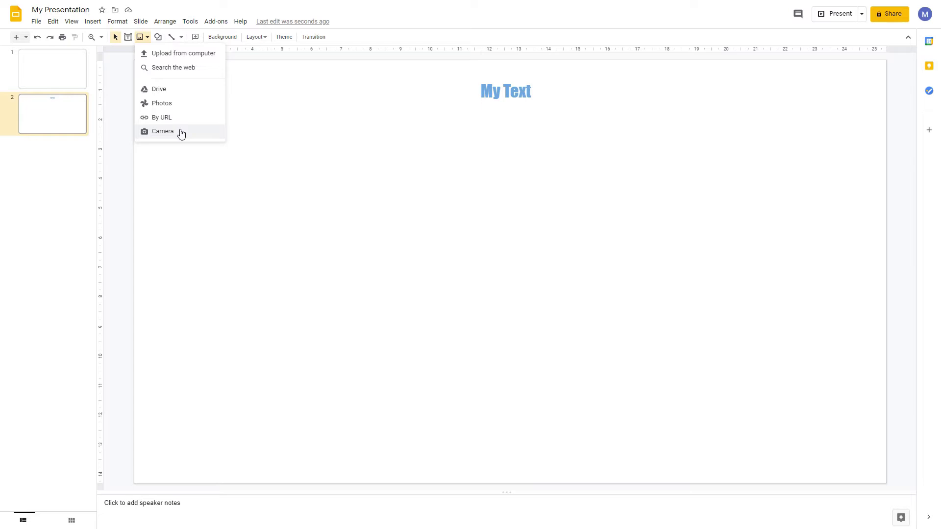
click(181, 93)
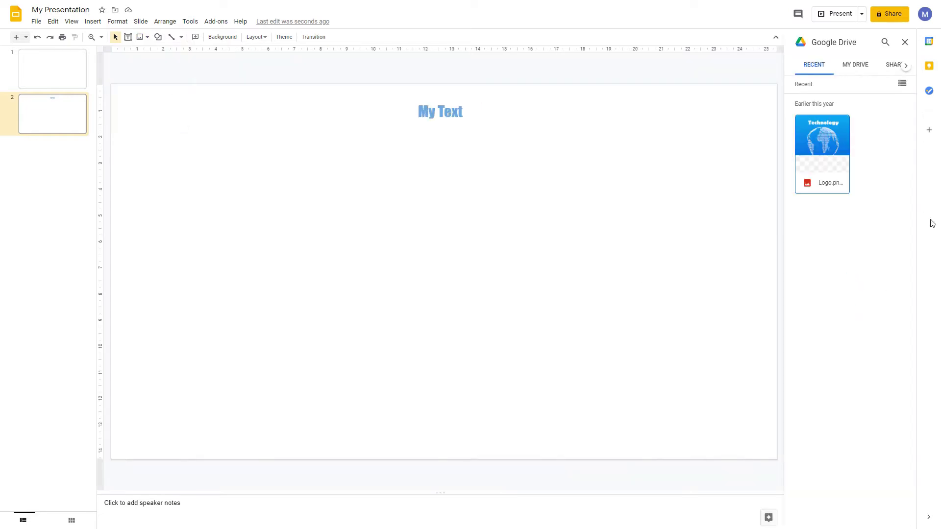
click(824, 133)
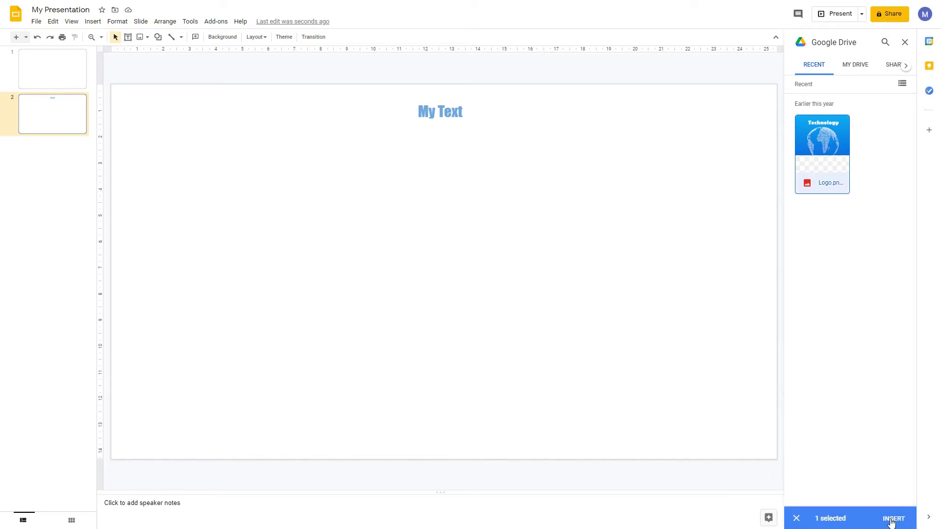
click(892, 519)
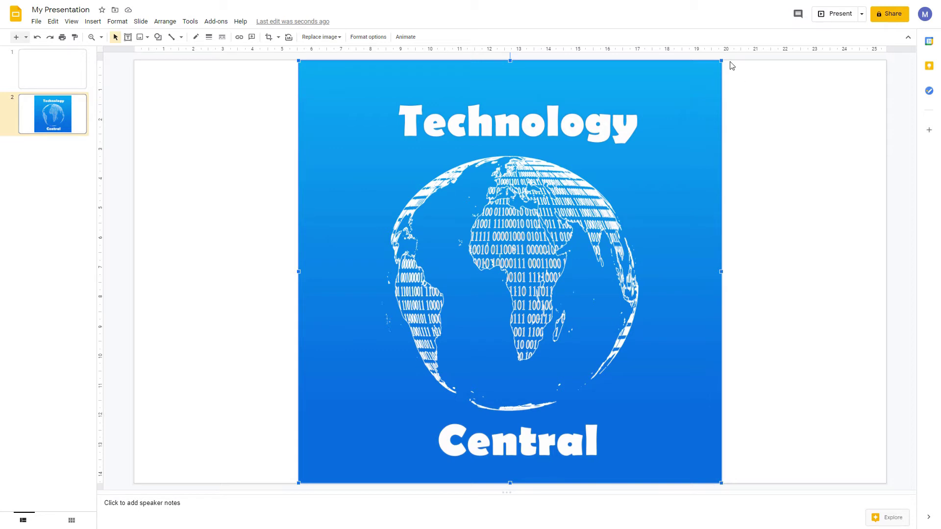
Shrink the logo to about half size, centre it, and crop off its Technology heading
drag(721, 61, 394, 281)
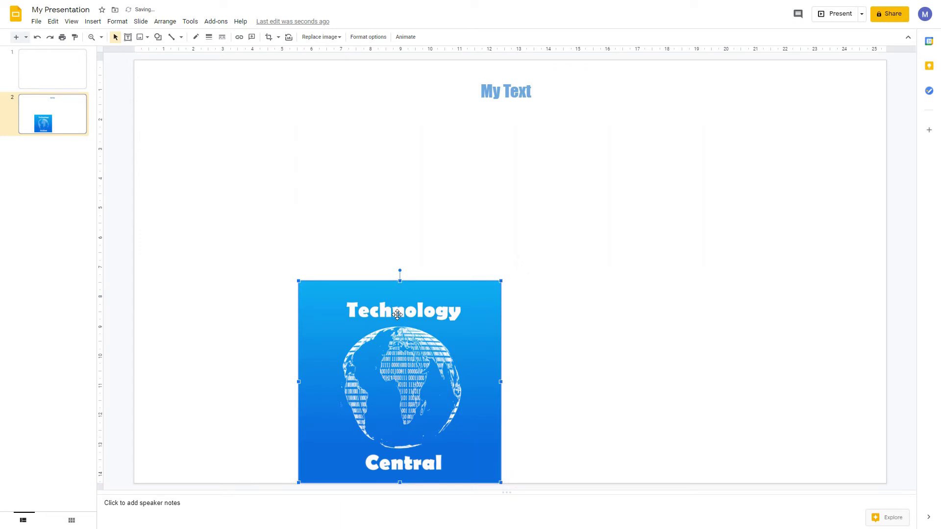
drag(430, 309, 537, 177)
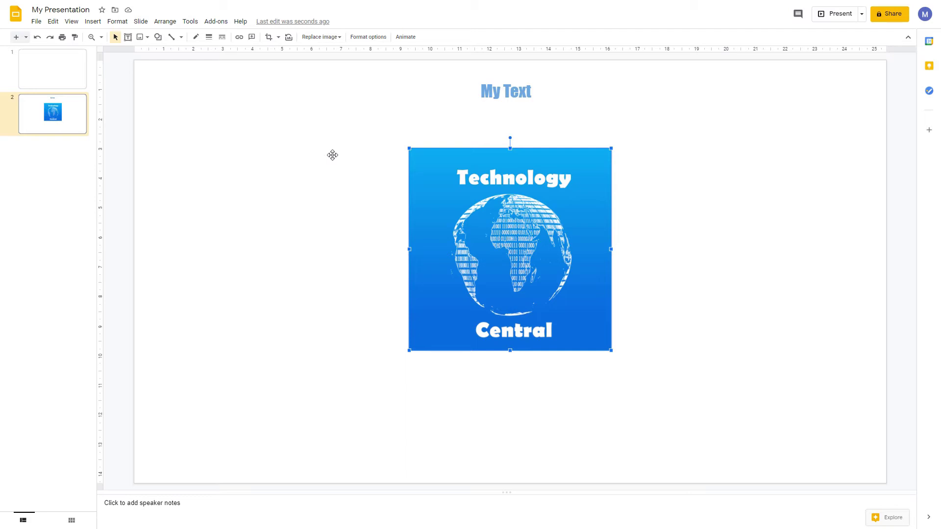
click(268, 36)
drag(606, 148, 571, 190)
key(Return)
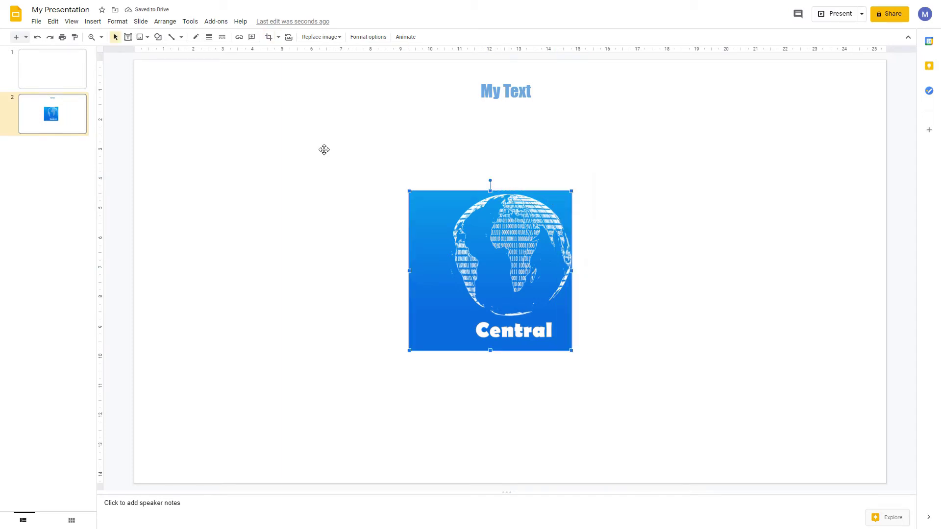
Reset the logo to its uncropped original and deselect it
click(289, 38)
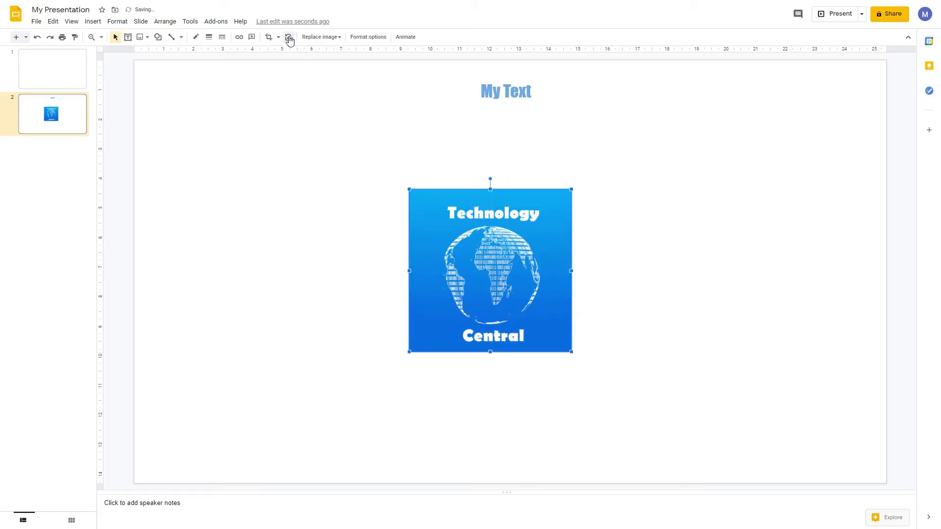
click(371, 39)
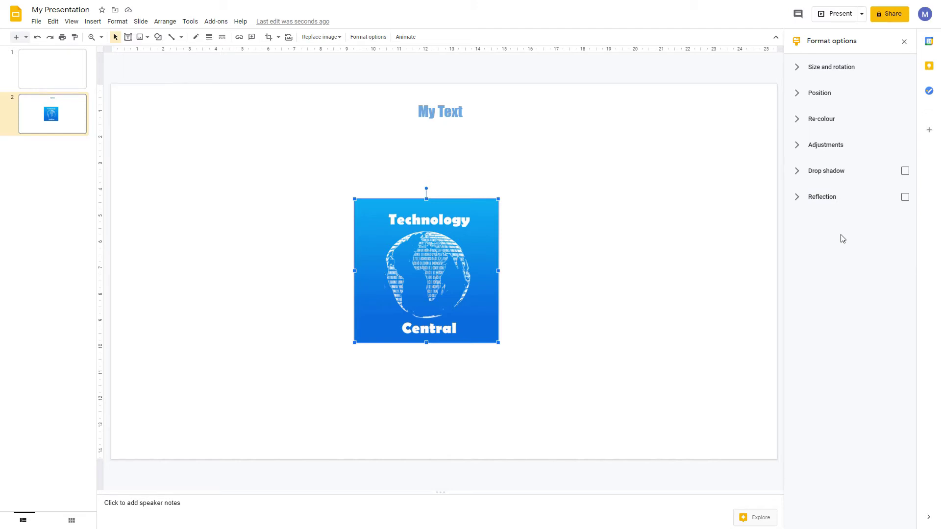
click(273, 71)
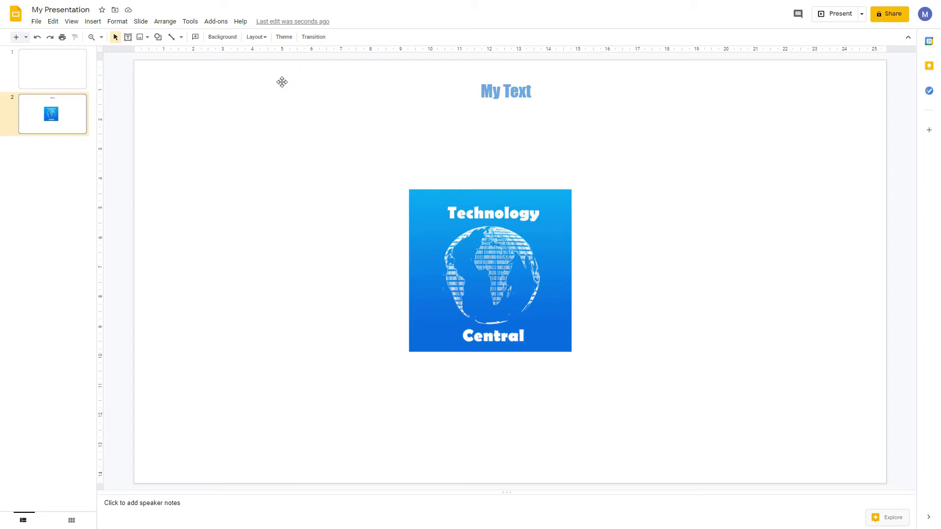
Draw a rectangle near the slide's top left and fill it light cornflower blue
click(158, 39)
click(158, 39)
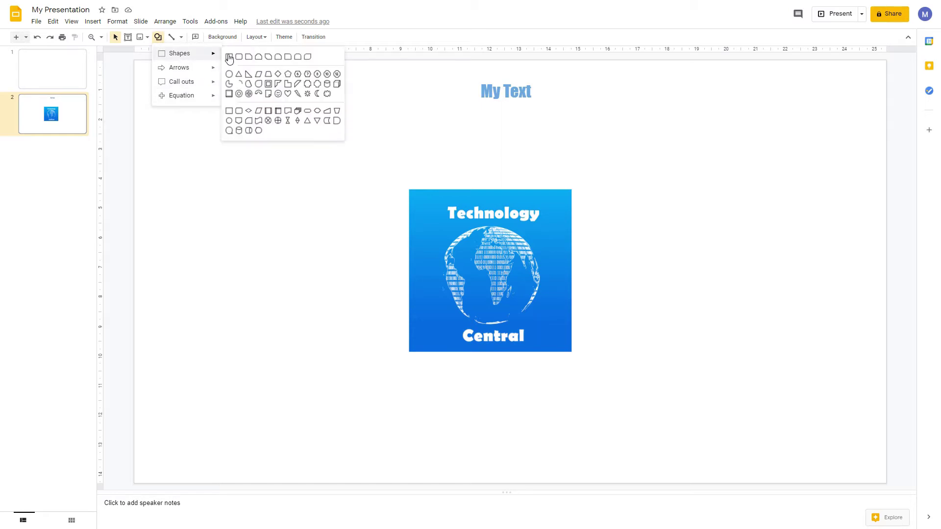
click(229, 56)
mouse_move(155, 90)
mouse_down()
mouse_move(248, 155)
mouse_move(336, 176)
mouse_up()
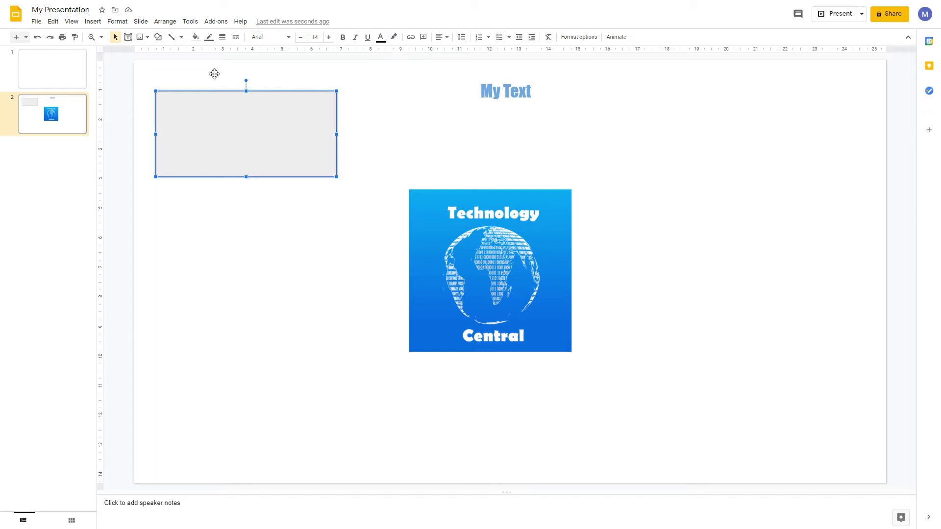
click(195, 38)
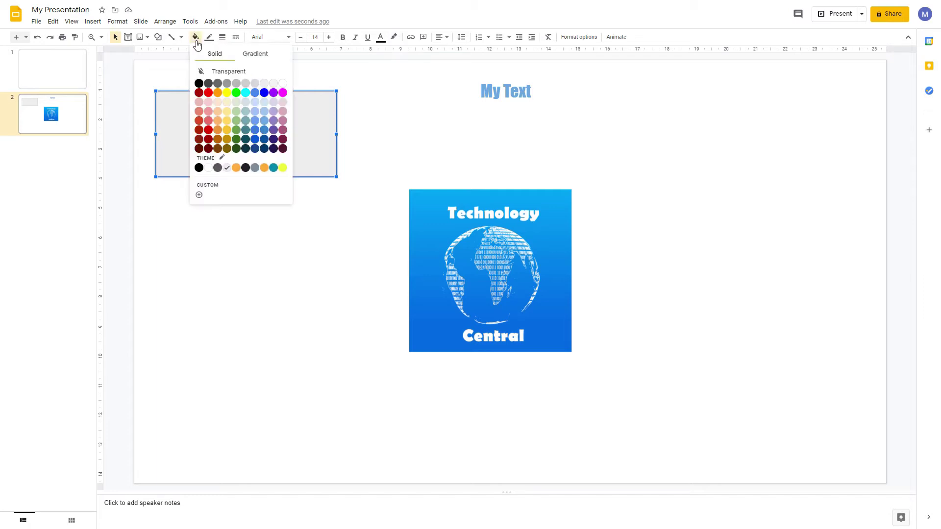
click(255, 111)
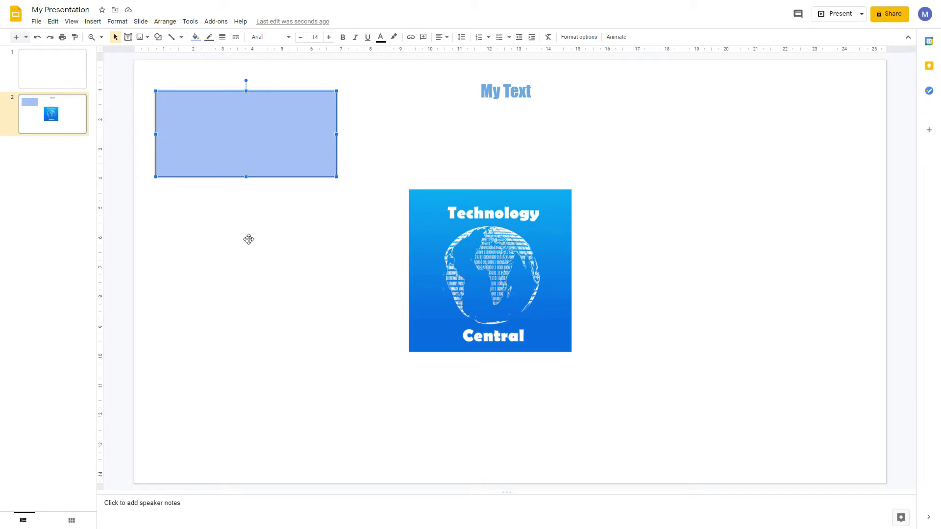
Delete the Technology Central logo from the slide
click(360, 261)
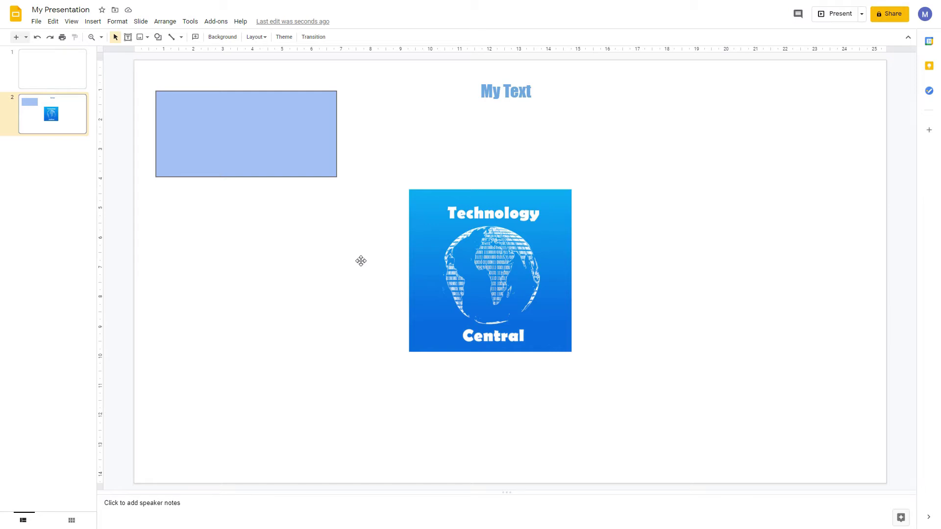
click(435, 252)
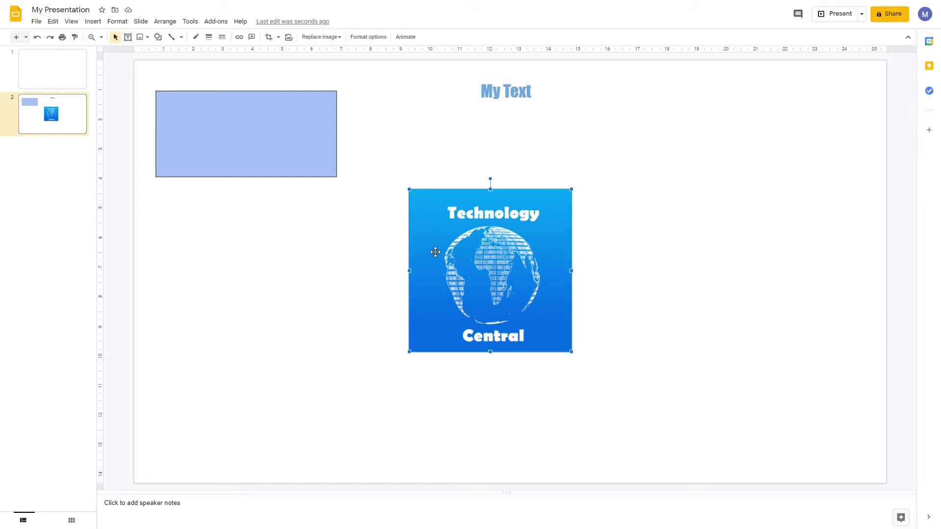
key(Delete)
Delete the blue rectangle and insert a 5 by 5 table
click(300, 154)
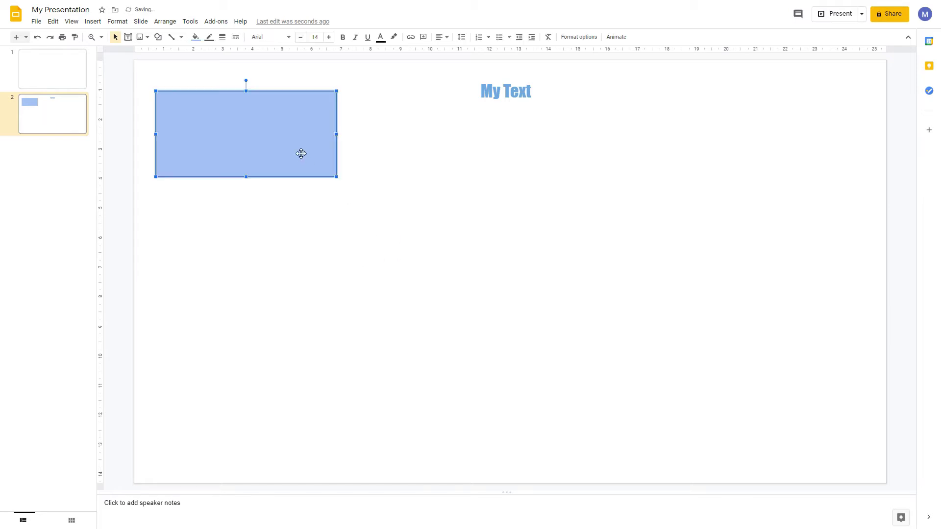
key(Delete)
click(93, 22)
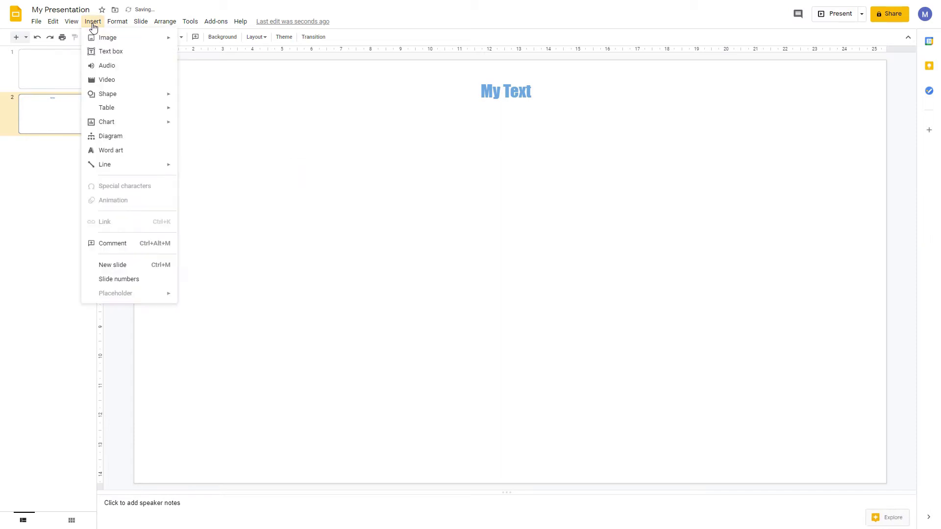
mouse_move(139, 113)
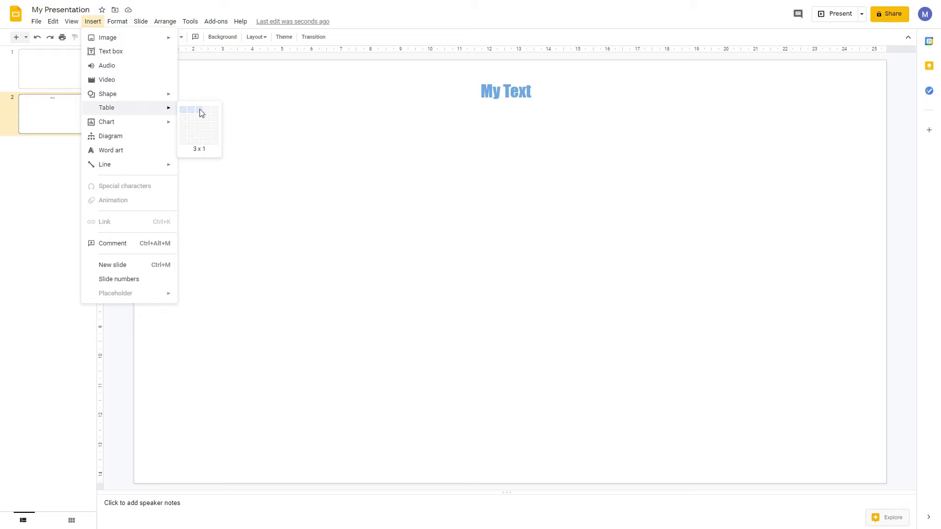
click(214, 150)
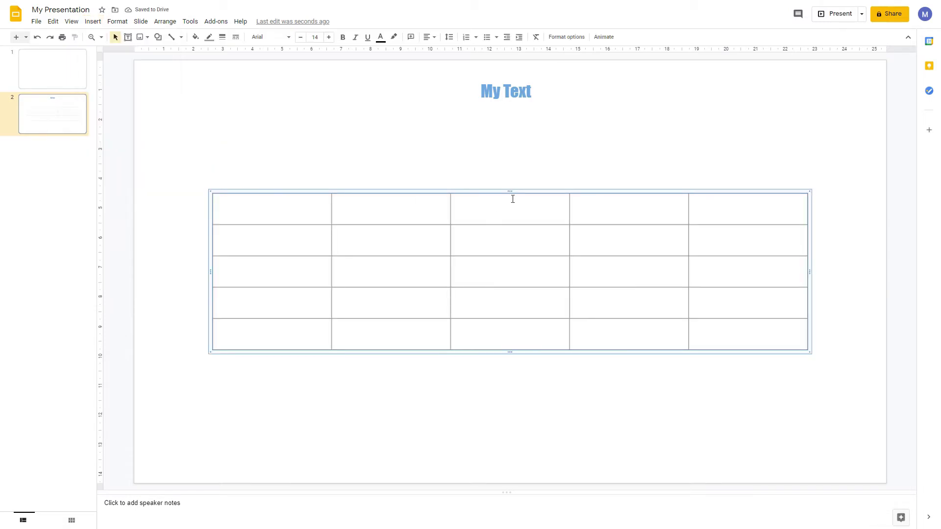
Stretch the table taller, extend its bottom row, widen it left, then delete it
drag(510, 192, 506, 136)
drag(509, 352, 508, 425)
drag(212, 279, 164, 289)
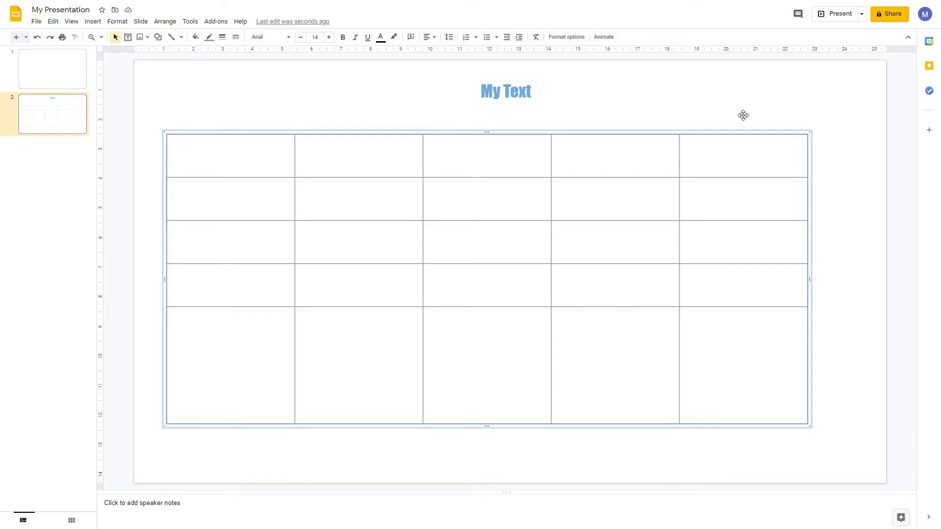
key(Delete)
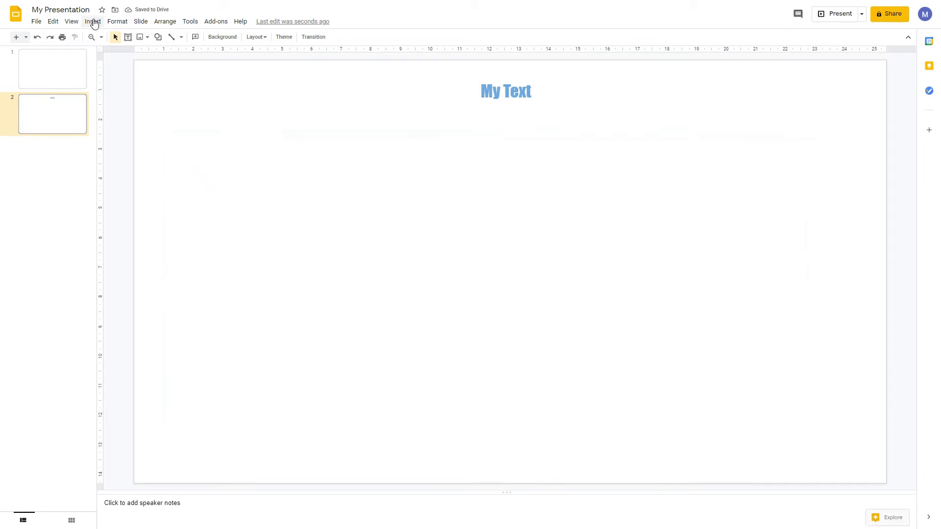
Insert the linked 'Points scored' bar chart from Sheets
click(93, 22)
mouse_move(119, 126)
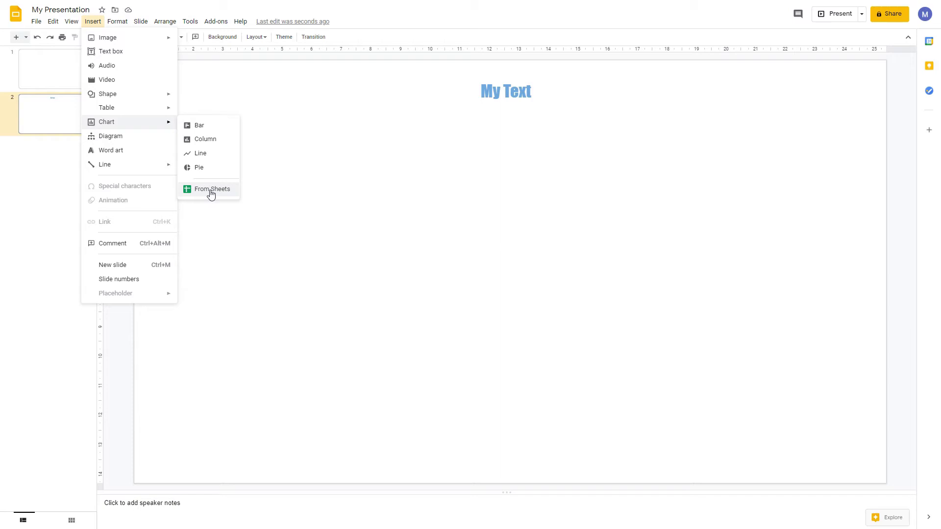
click(214, 128)
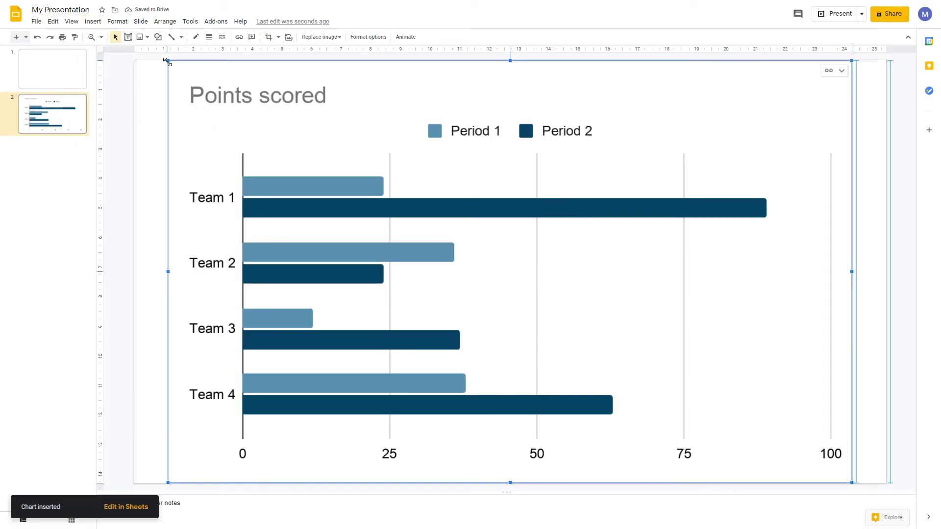
Shrink the chart, place it below the title, and open its source spreadsheet
drag(167, 61, 341, 224)
drag(487, 201, 333, 165)
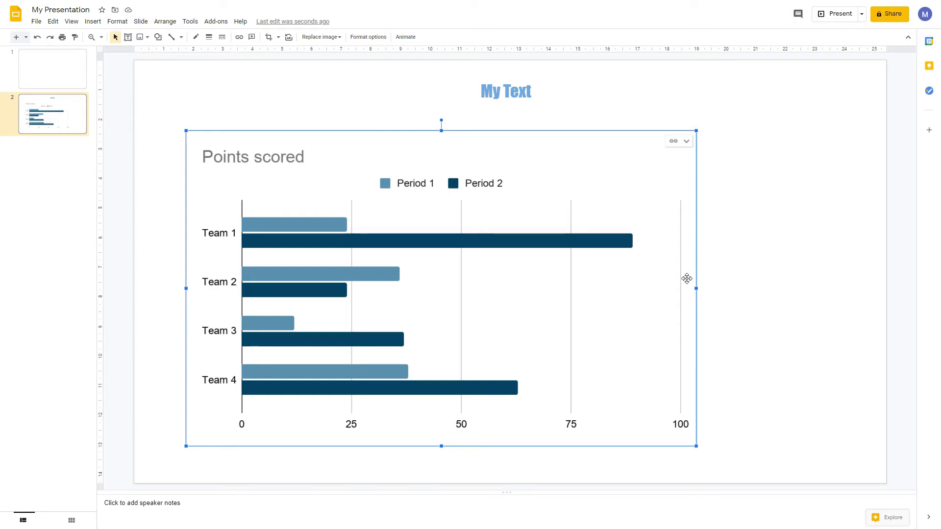
click(686, 142)
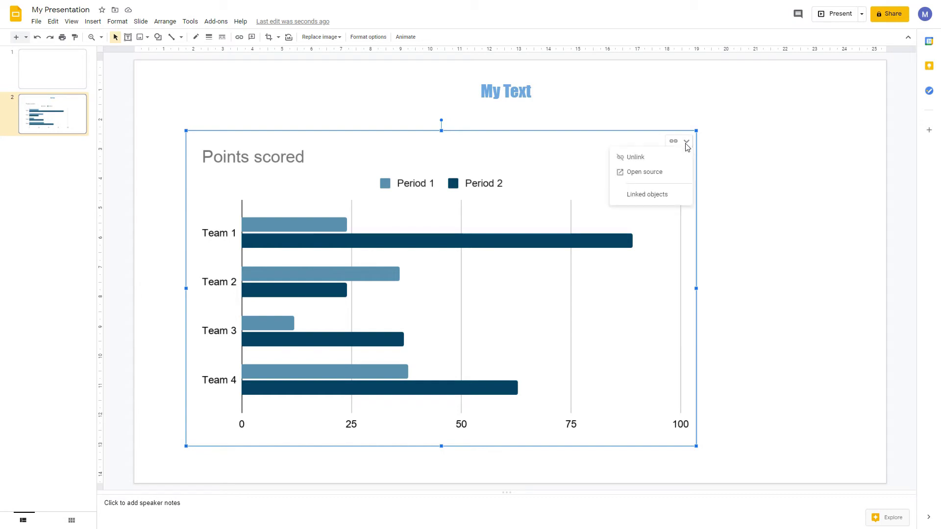
click(660, 173)
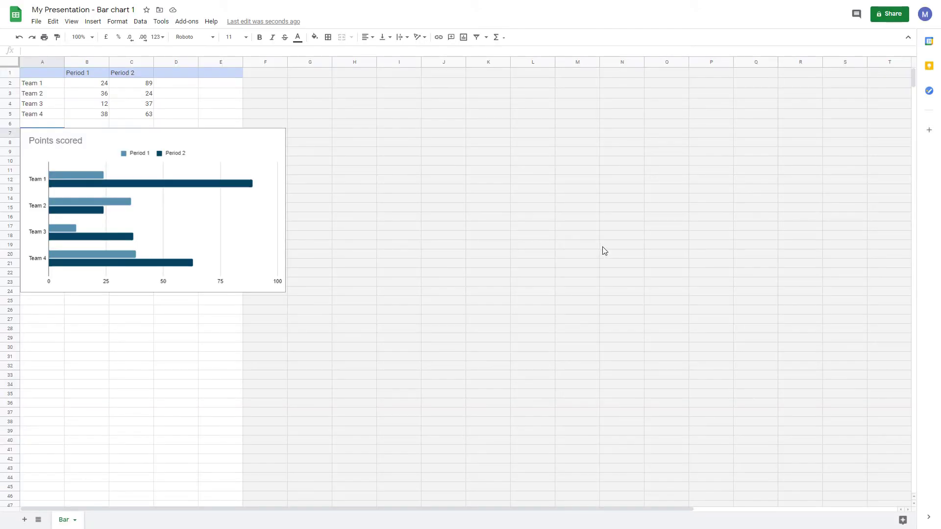